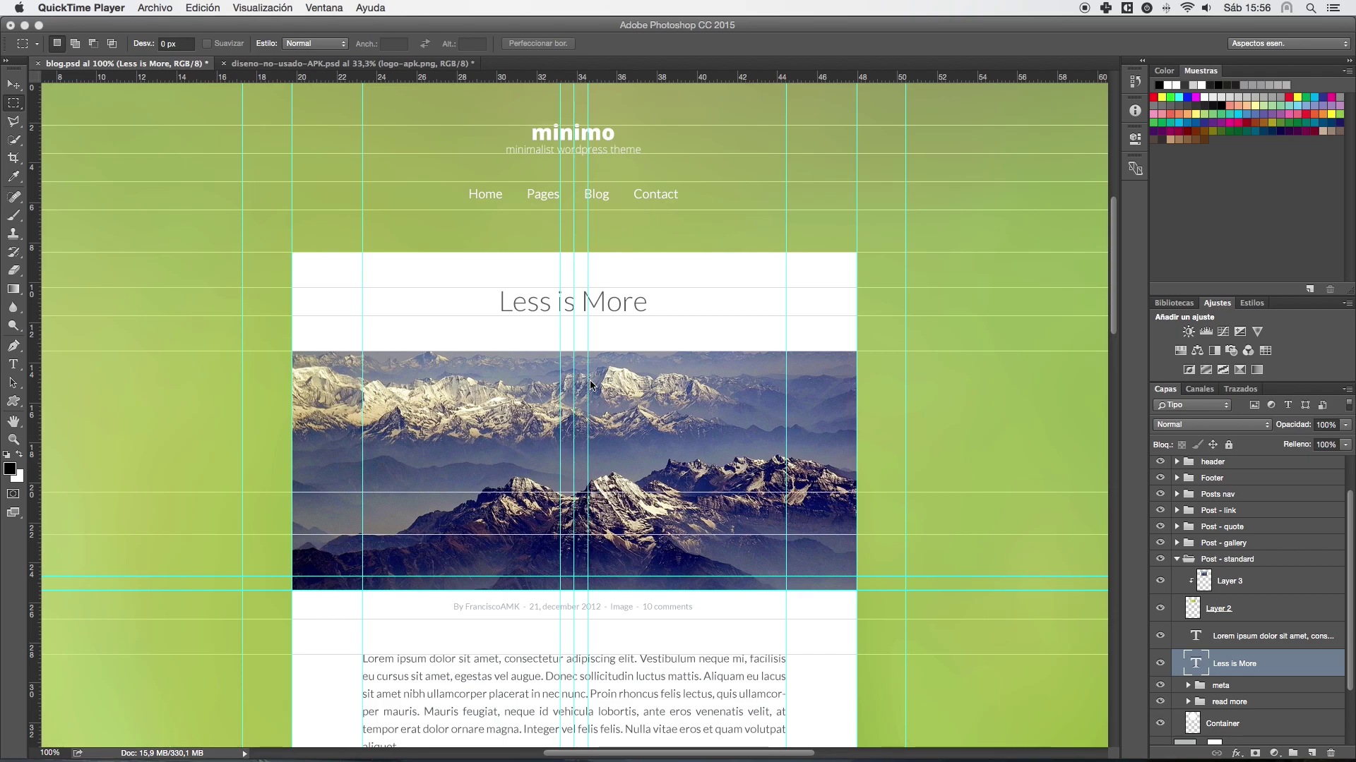
Step: Zoom in to 3200% on the "Home" navigation text and examine how its letters align with the pixel grid
click(531, 232)
click(456, 133)
drag(439, 167, 656, 328)
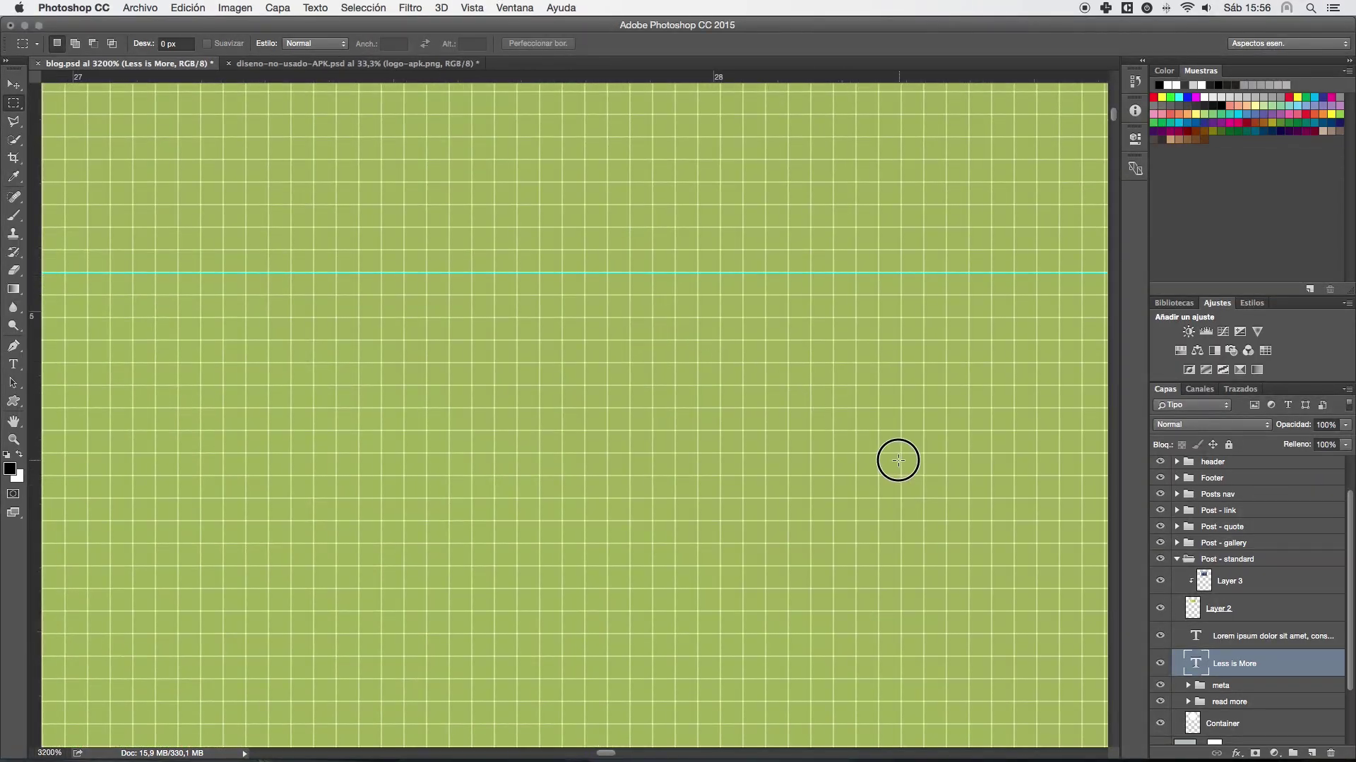
drag(900, 461, 347, 226)
scroll(347, 226, down, 10)
scroll(346, 226, right, 3)
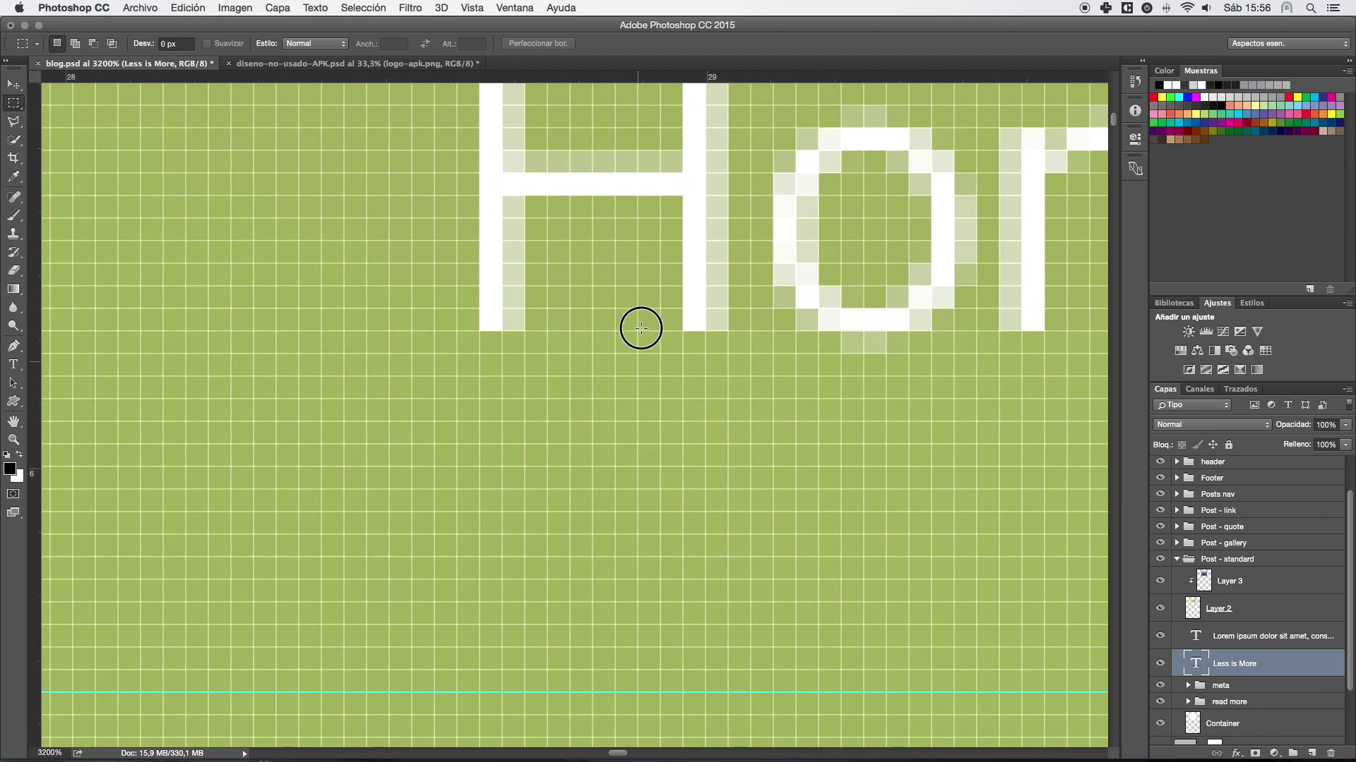
scroll(611, 410, up, 7)
scroll(610, 411, right, 5)
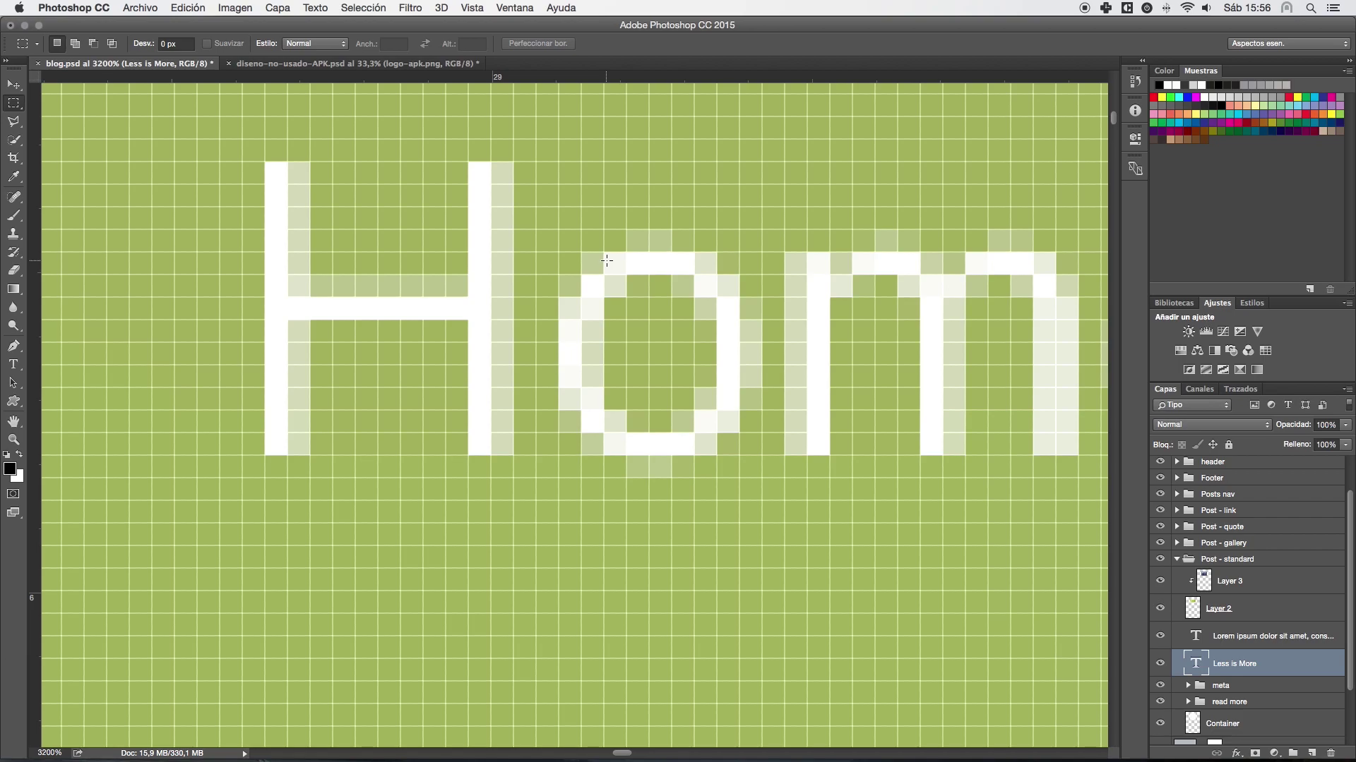
Step: Return the document to 100% zoom and examine the header and first post of the blog layout
key(super+0)
key(super+1)
drag(610, 143, 620, 290)
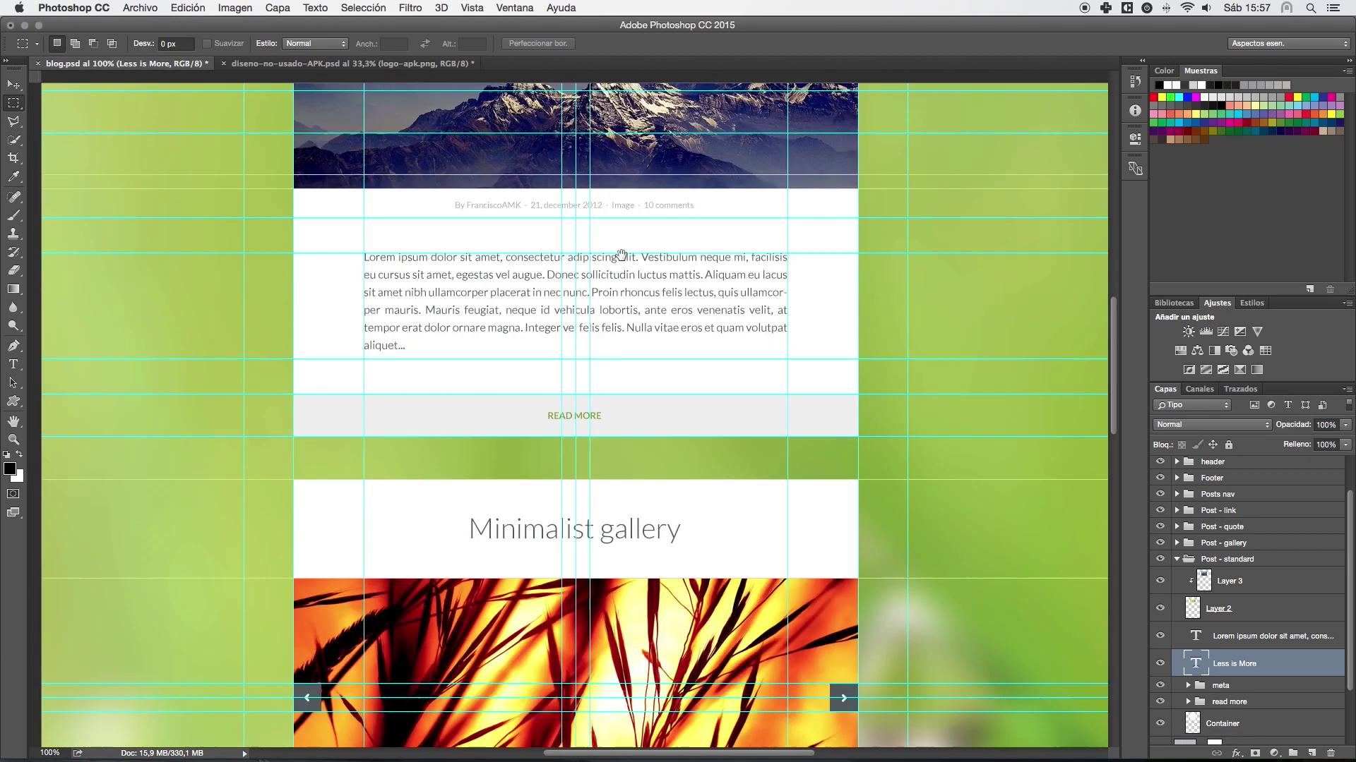
scroll(614, 268, up, 10)
key(super+r)
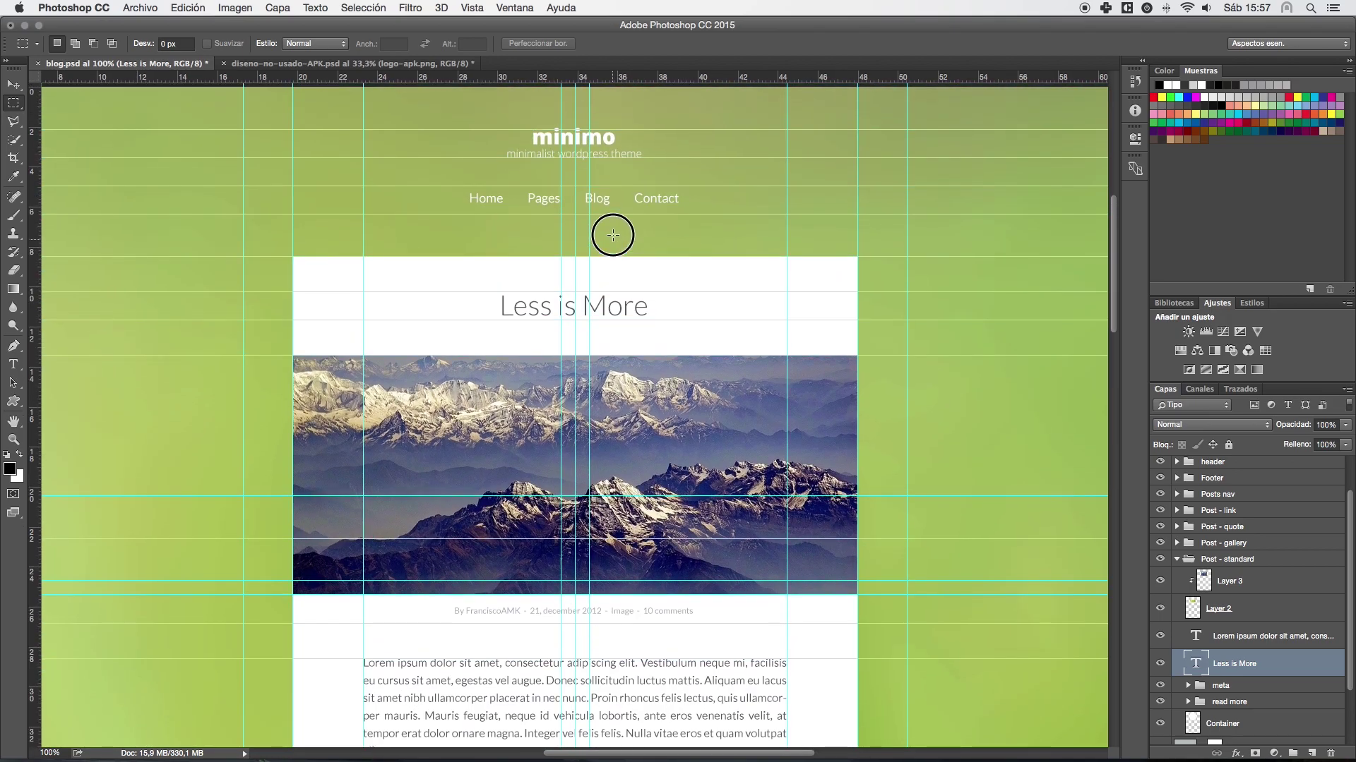
drag(612, 236, 612, 231)
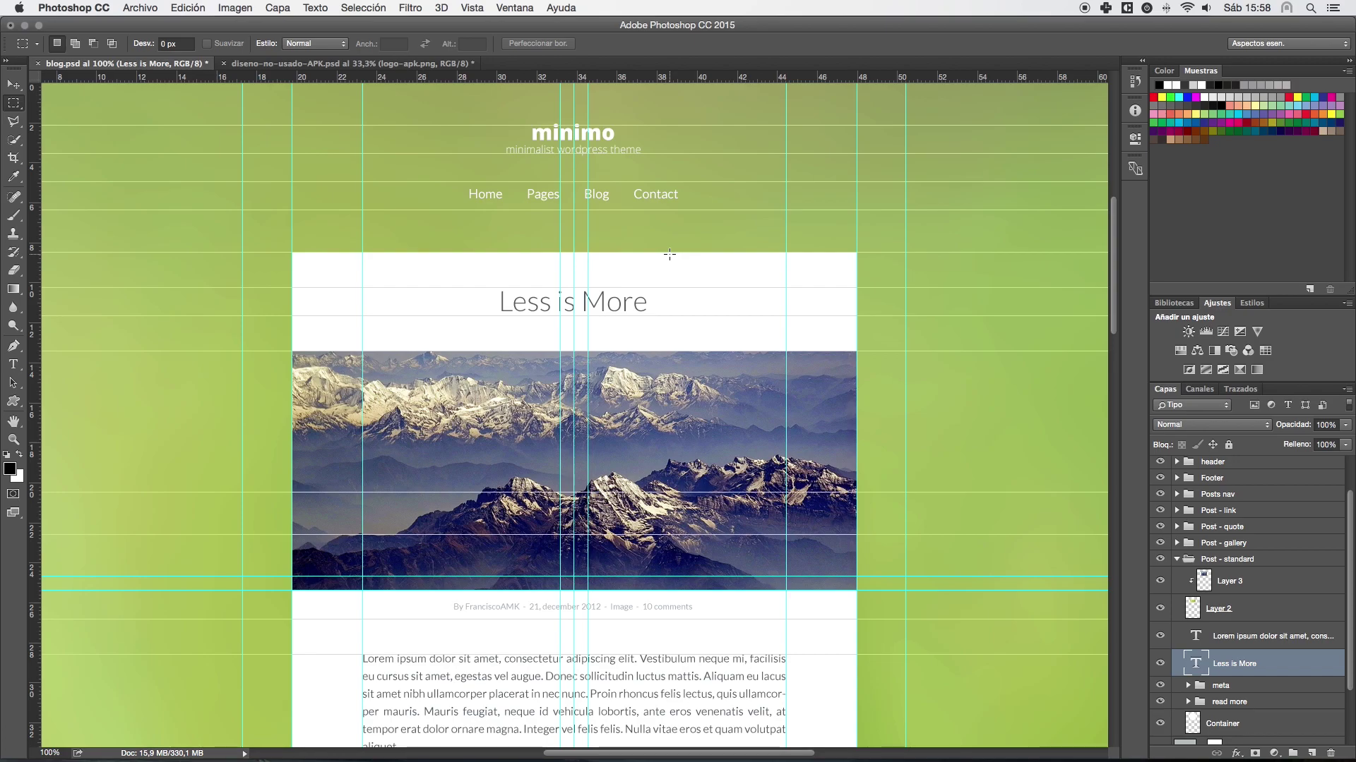
Step: Examine the whole blog layout, from the "Less is More" post through the gallery, quote and link posts to the footer
scroll(670, 254, down, 5)
drag(645, 224, 627, 243)
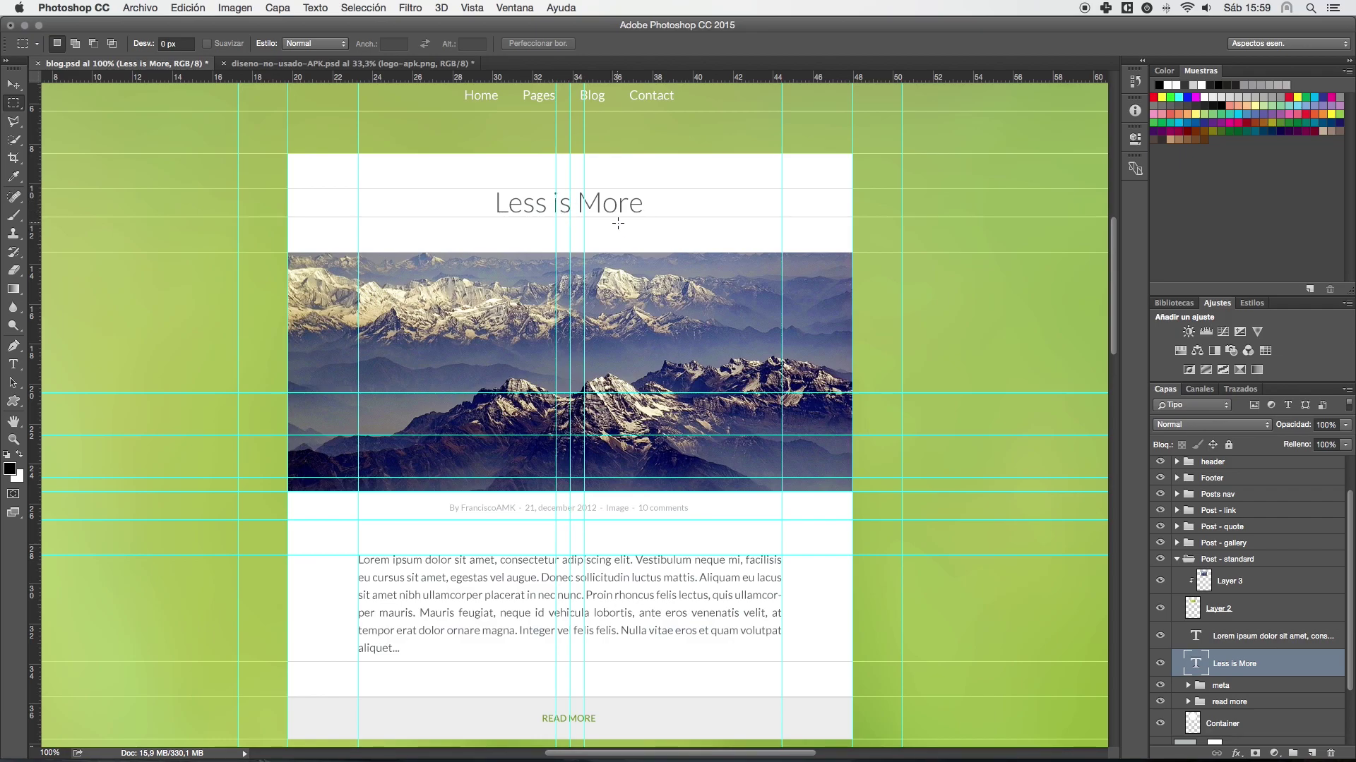
scroll(676, 492, down, 10)
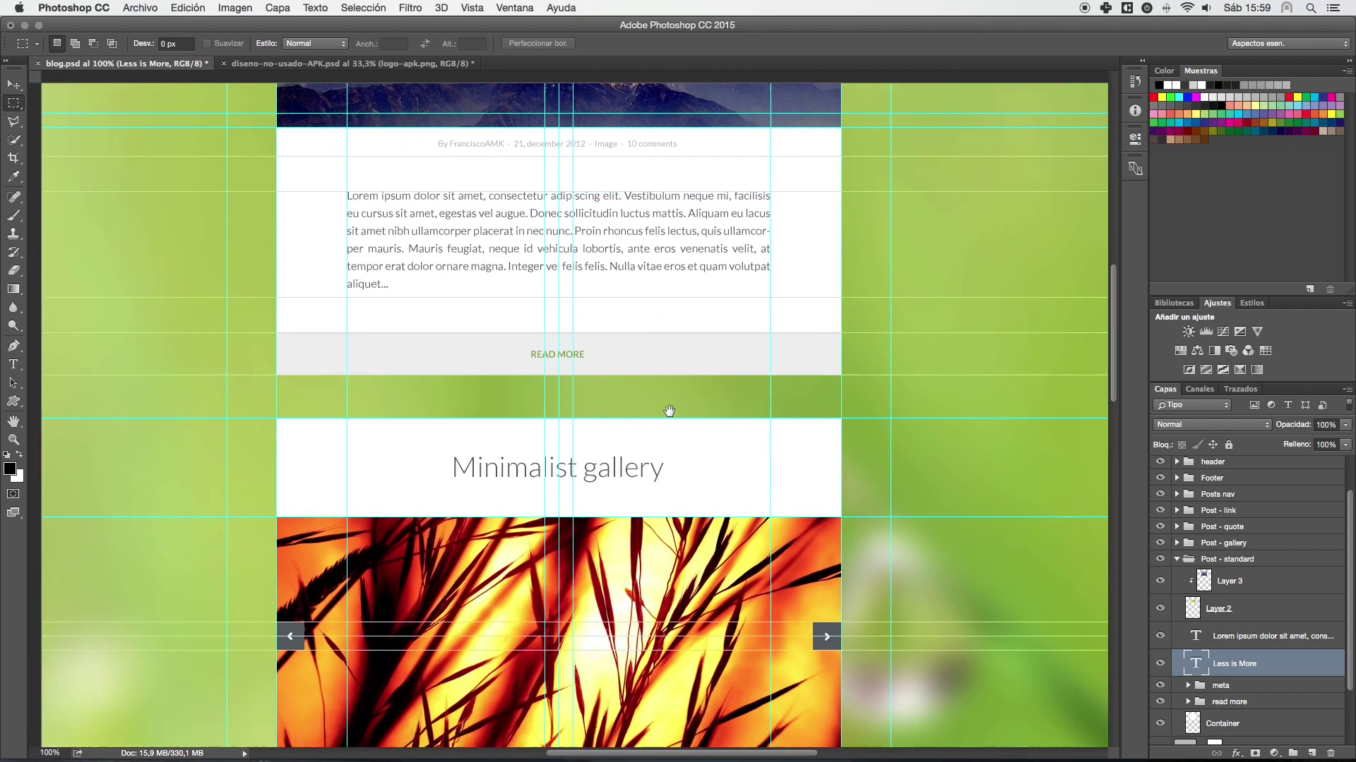
scroll(607, 459, down, 15)
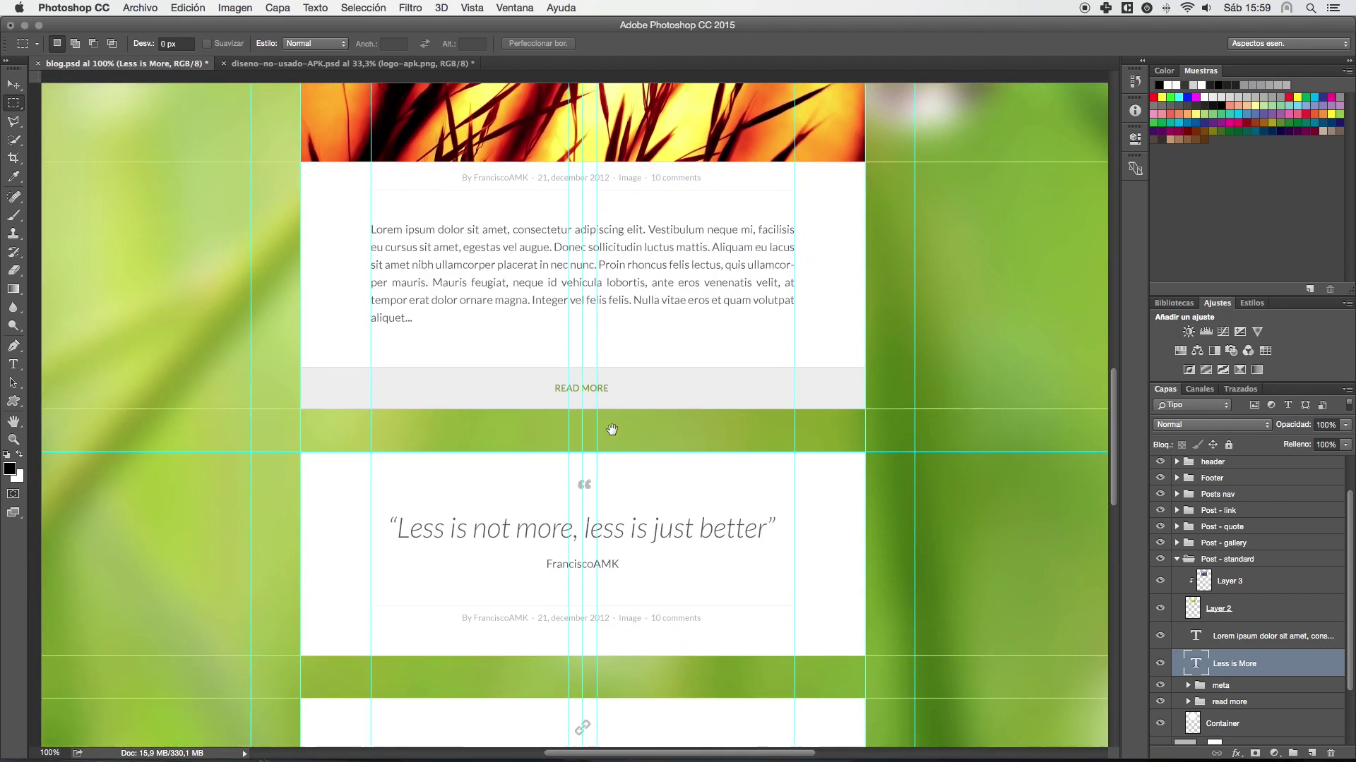
scroll(614, 353, down, 2)
scroll(623, 263, down, 1)
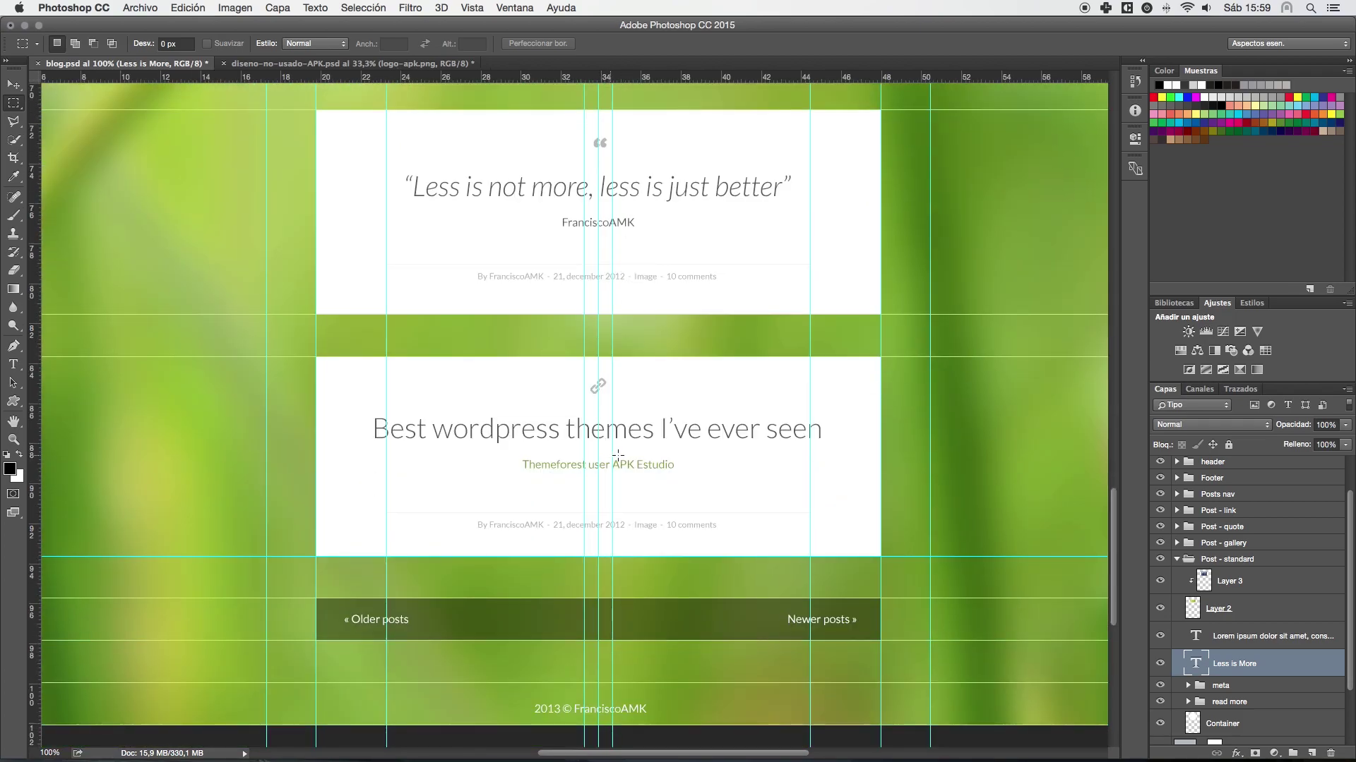
scroll(626, 325, up, 9)
scroll(628, 384, up, 17)
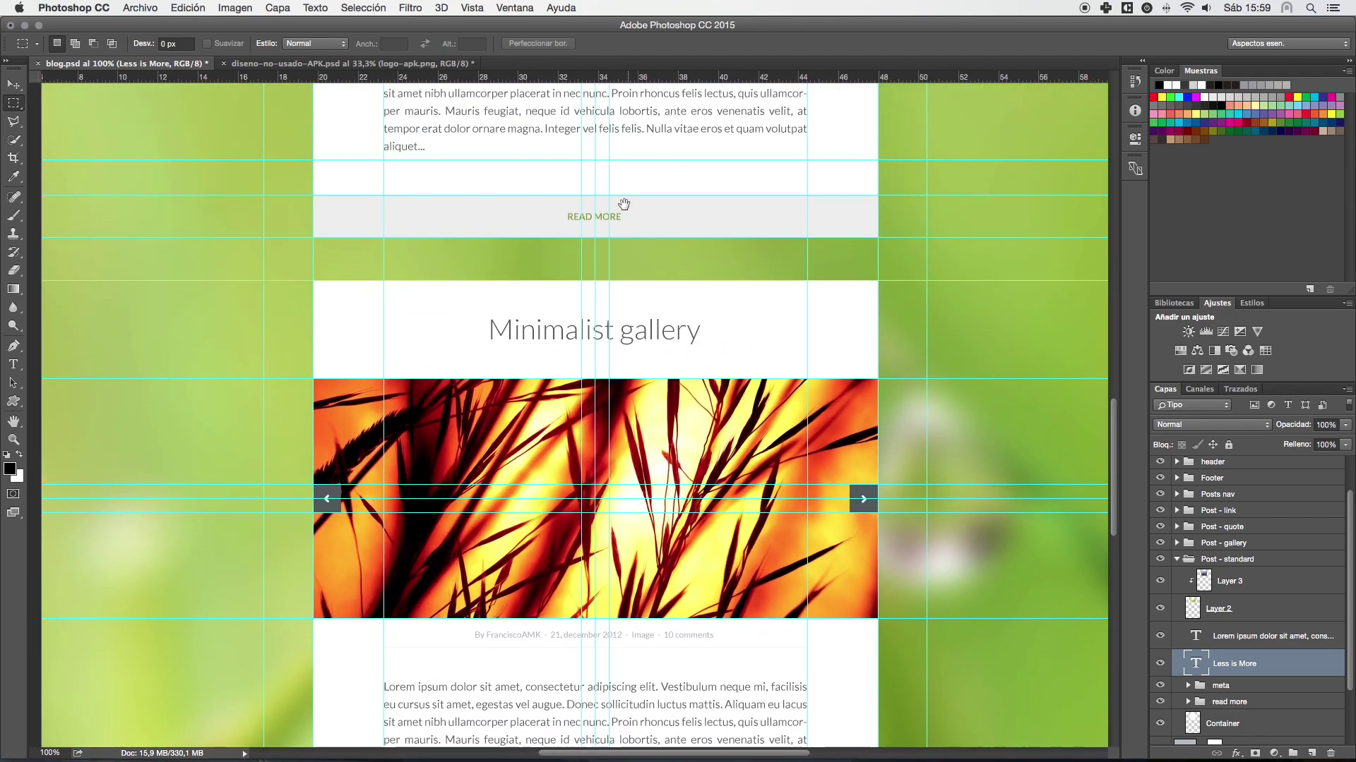
scroll(601, 297, down, 1)
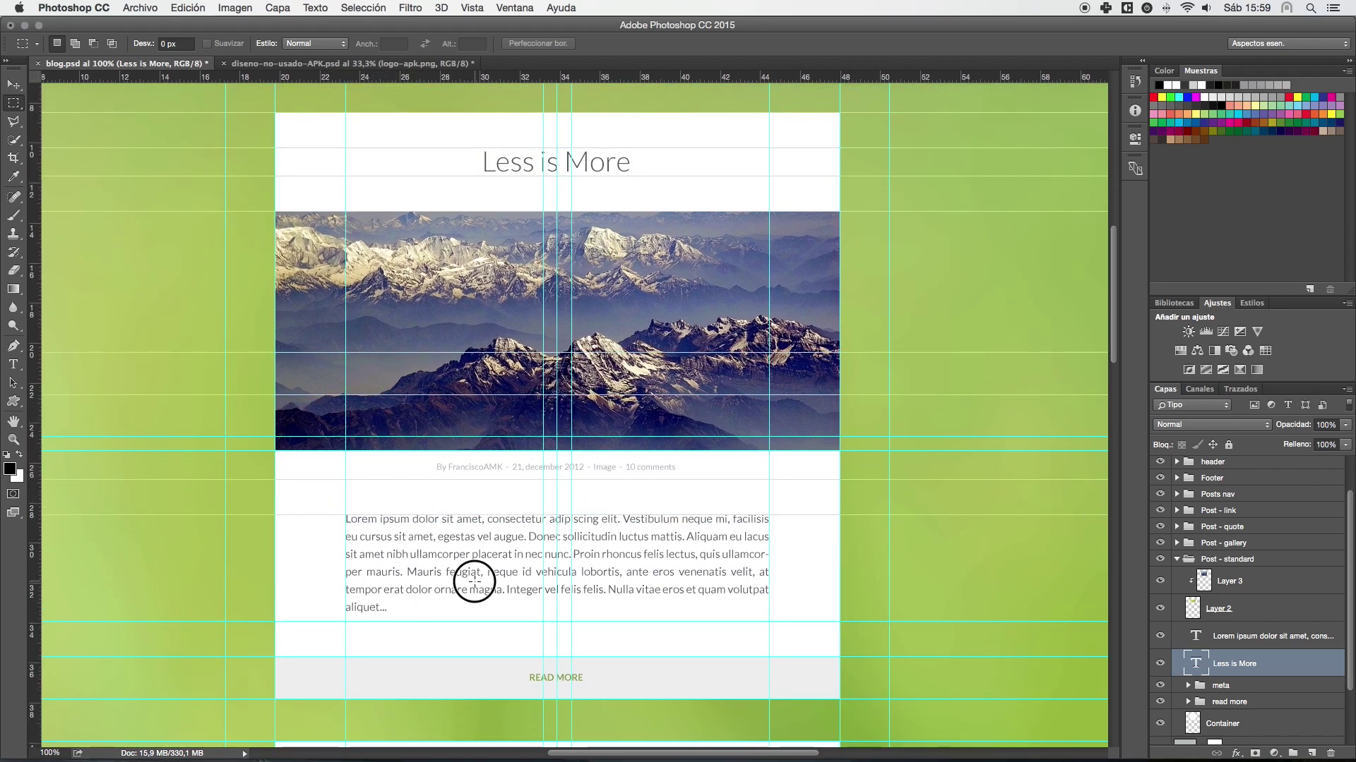
Step: Review the spacing and guides around the posts, the older/newer posts bar and the header once more
drag(474, 581, 489, 395)
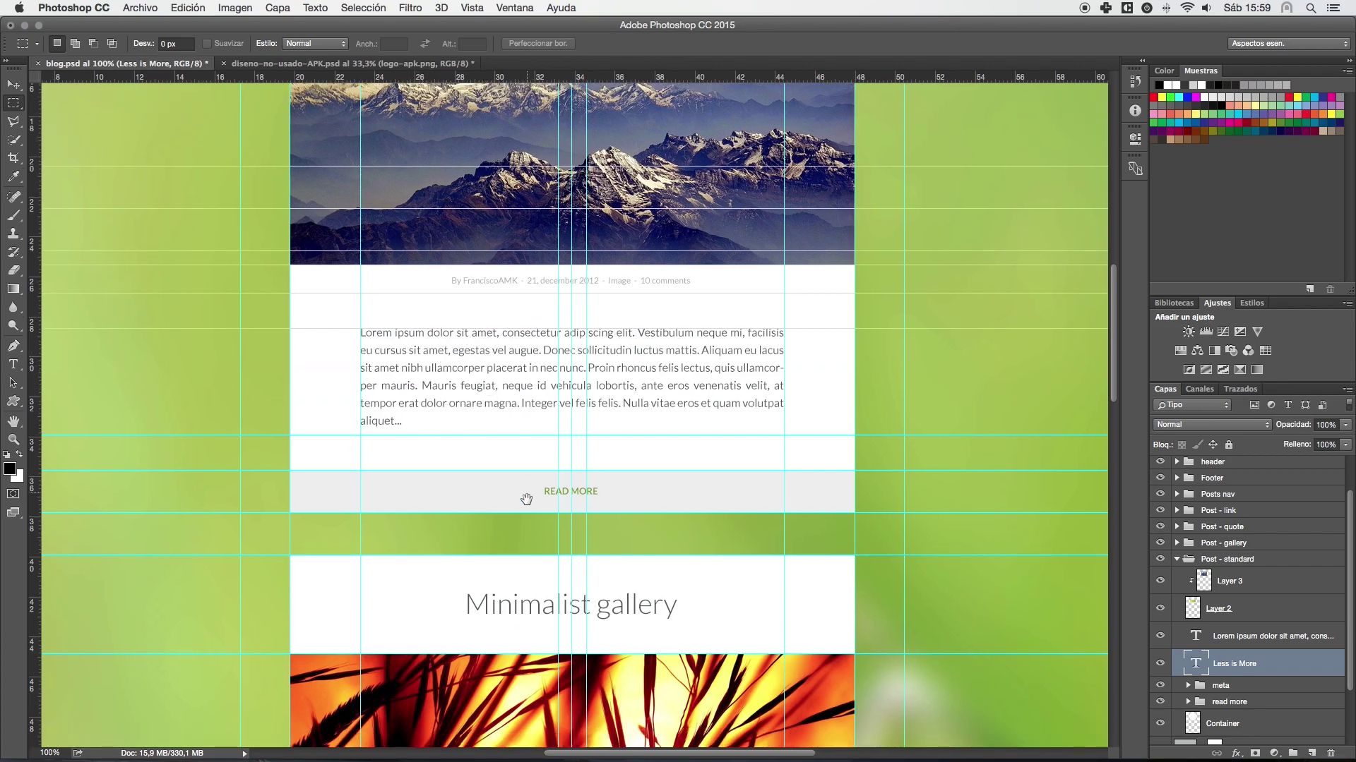
scroll(527, 499, down, 10)
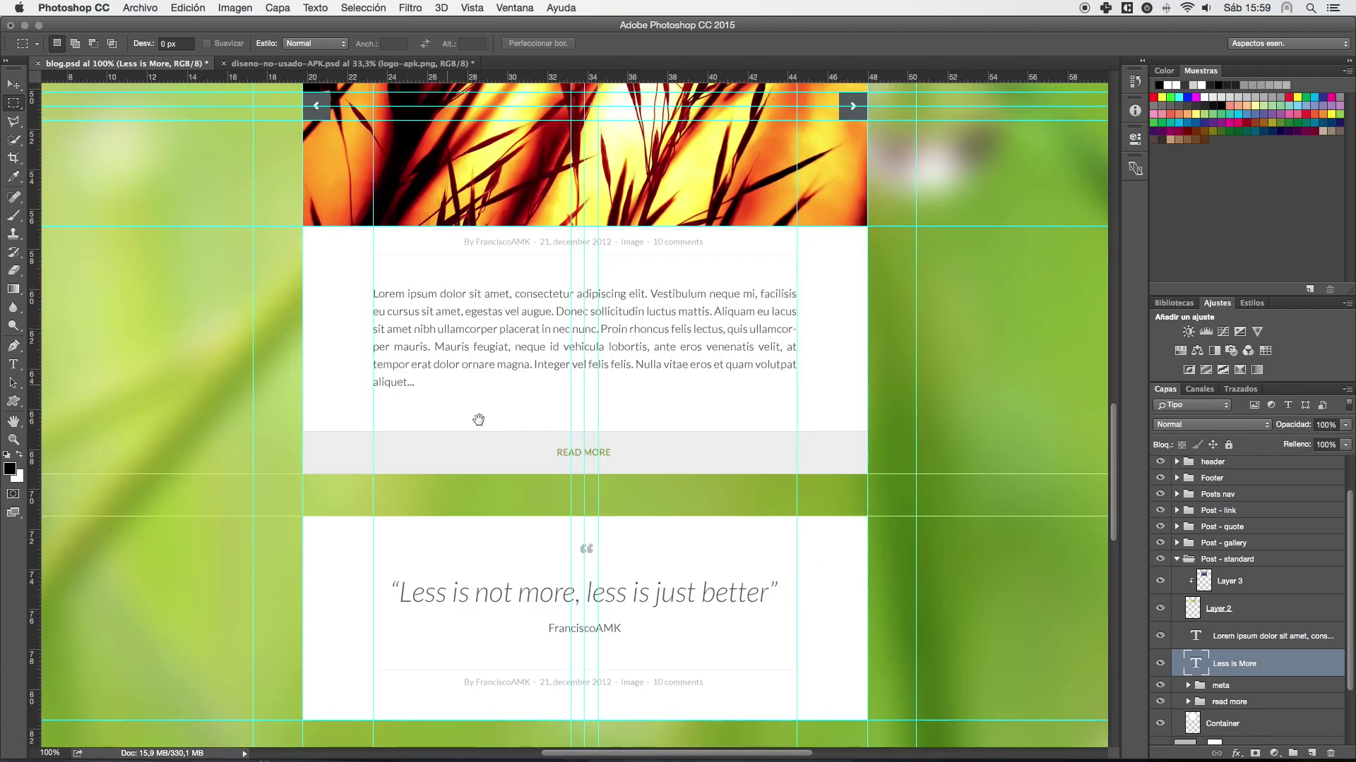
scroll(466, 393, down, 8)
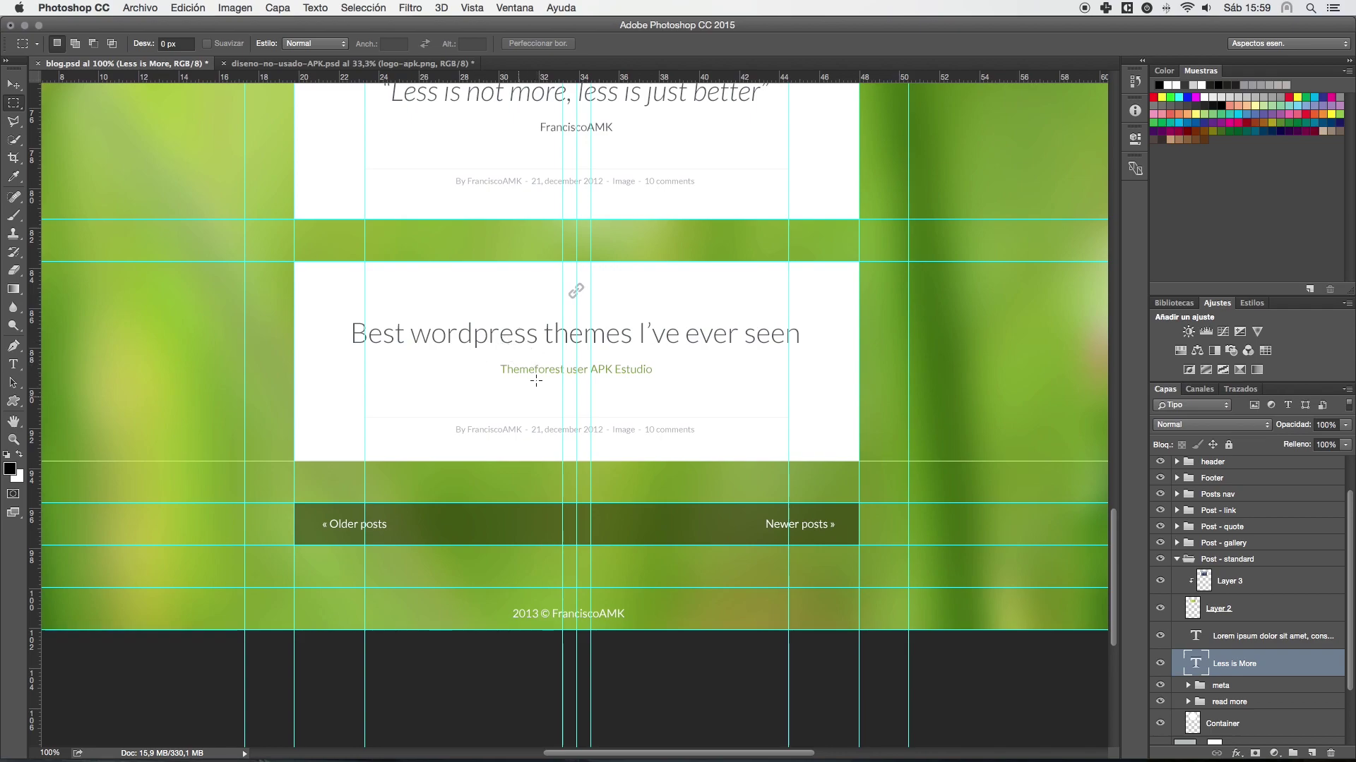
scroll(550, 350, up, 13)
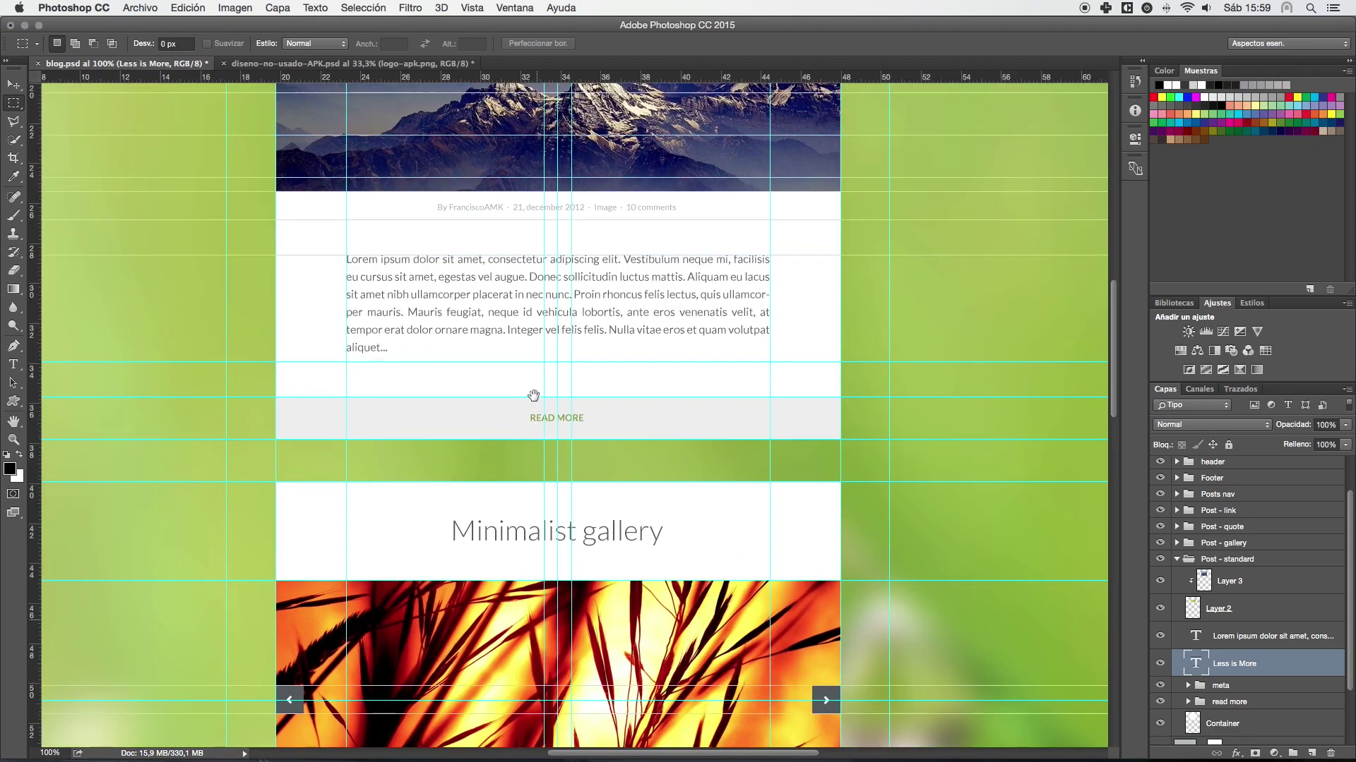
drag(533, 395, 552, 598)
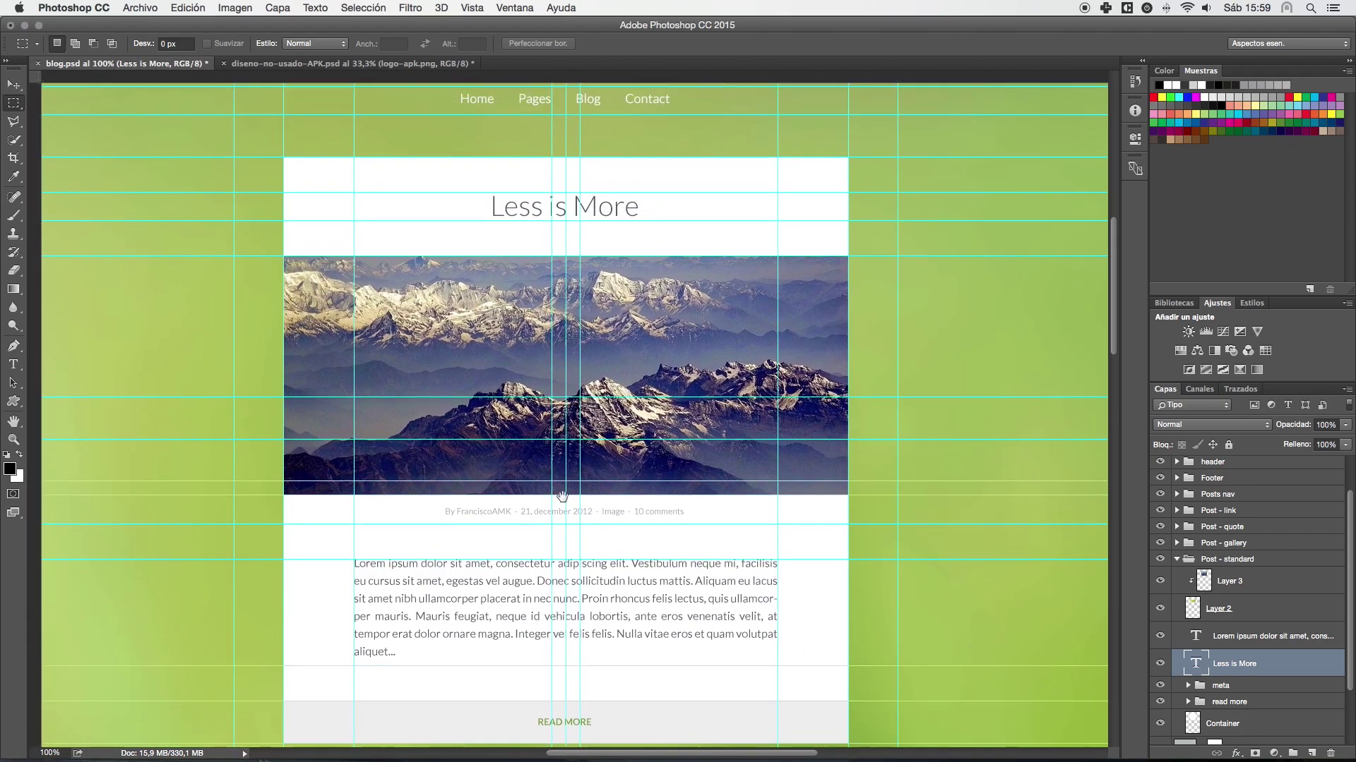
drag(578, 282, 580, 319)
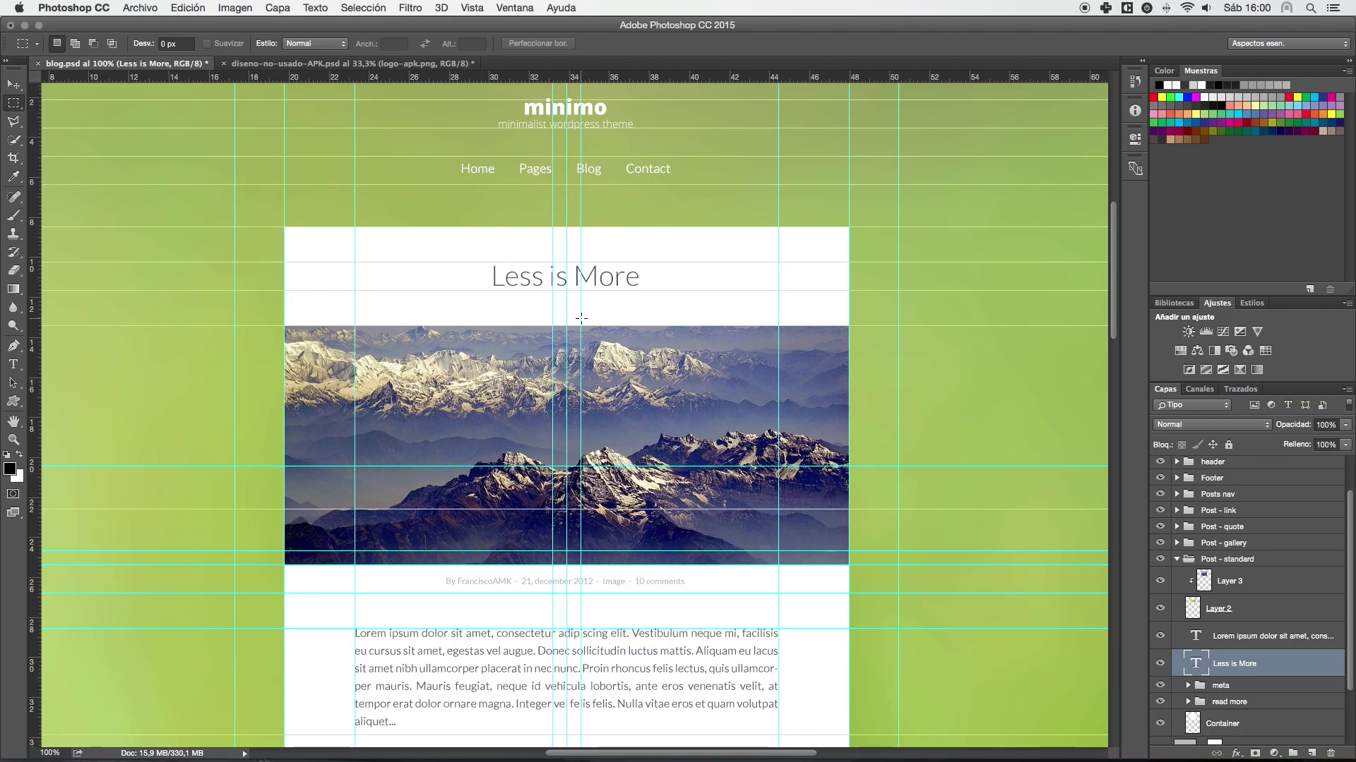
drag(605, 342, 600, 157)
drag(561, 394, 561, 264)
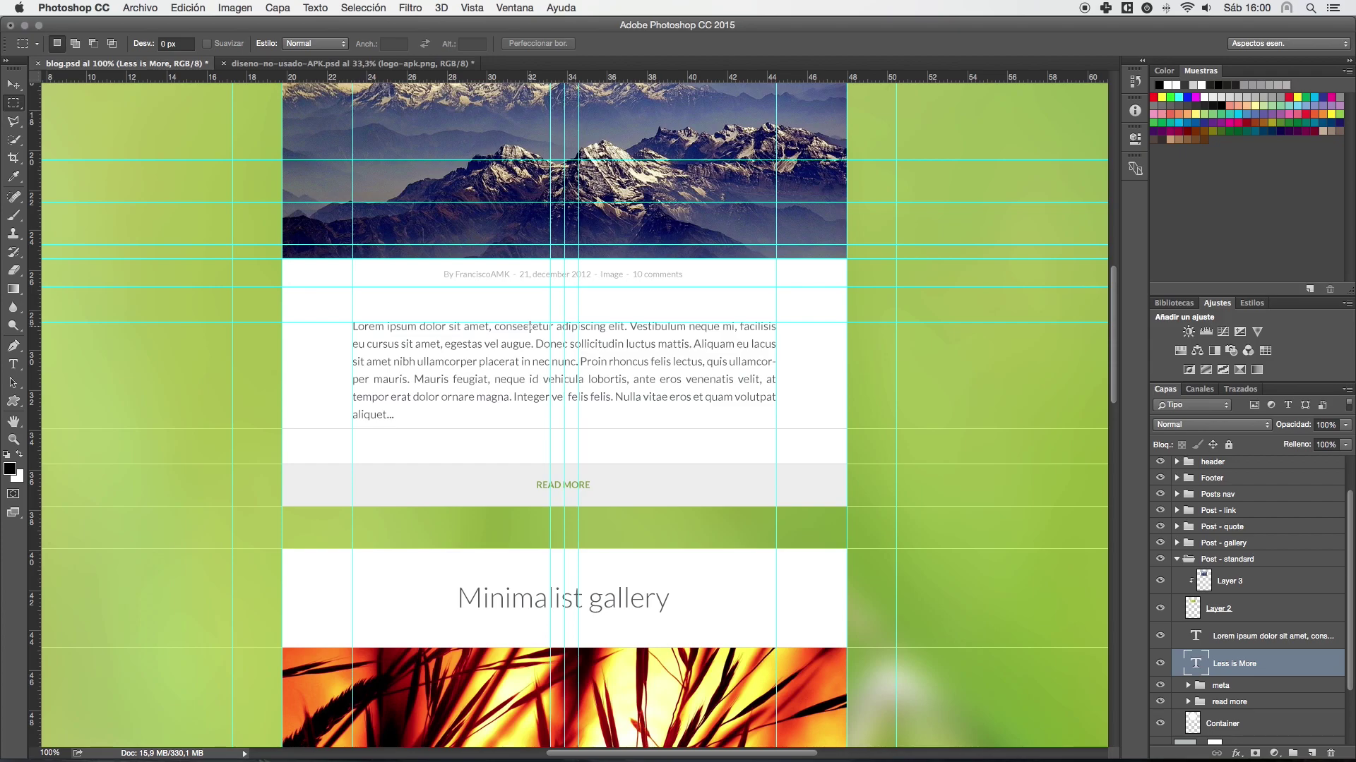
scroll(542, 210, up, 5)
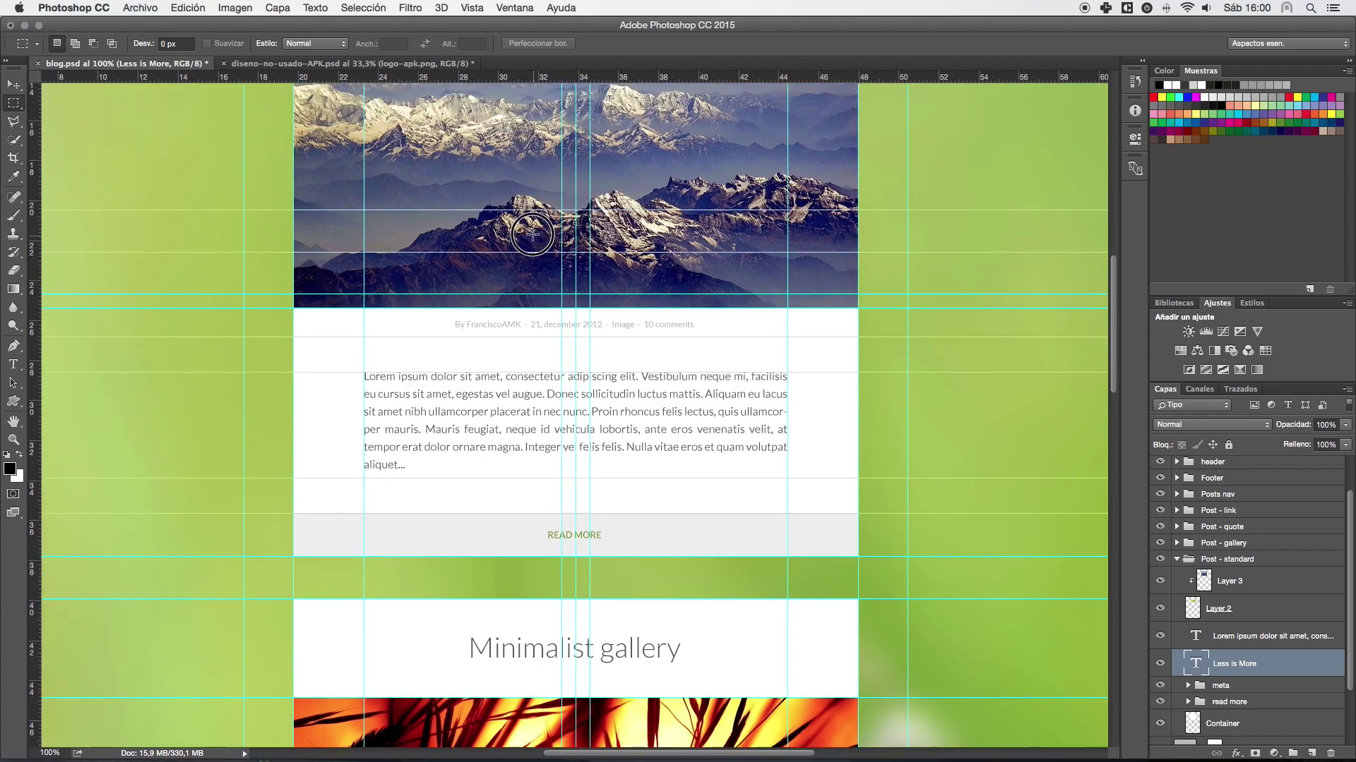
scroll(542, 210, up, 5)
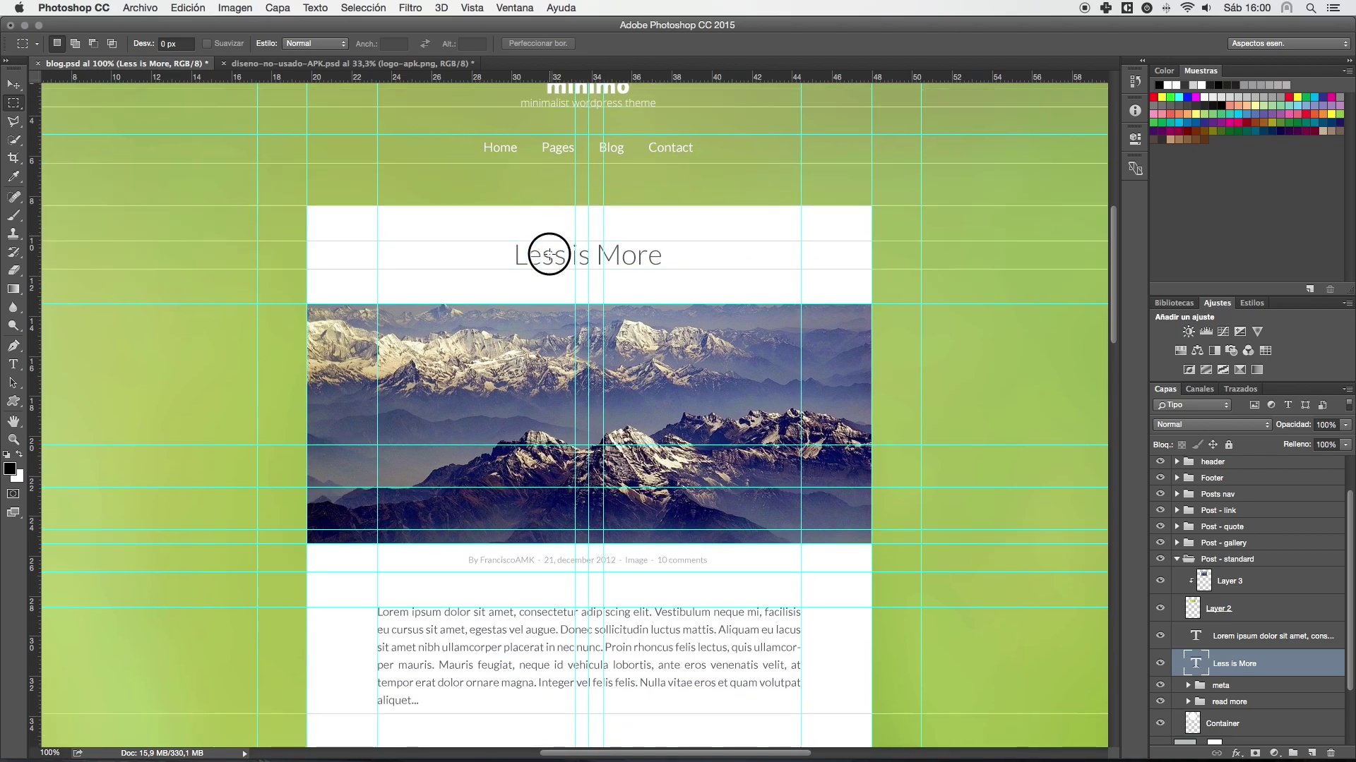